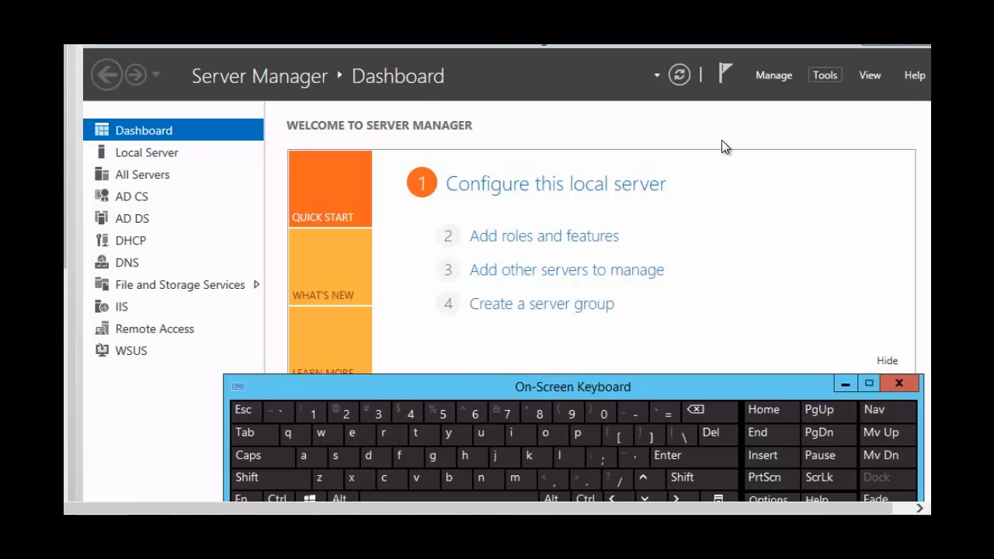
Step: Open Active Directory Administrative Center, switch its navigation to tree view and expand the contoso (local) domain
left_click(824, 75)
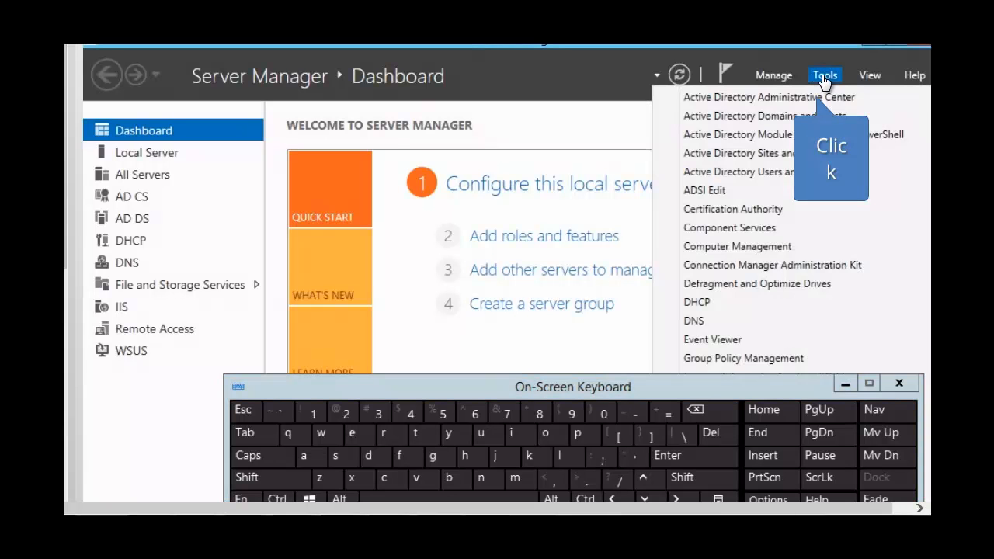
left_click(769, 99)
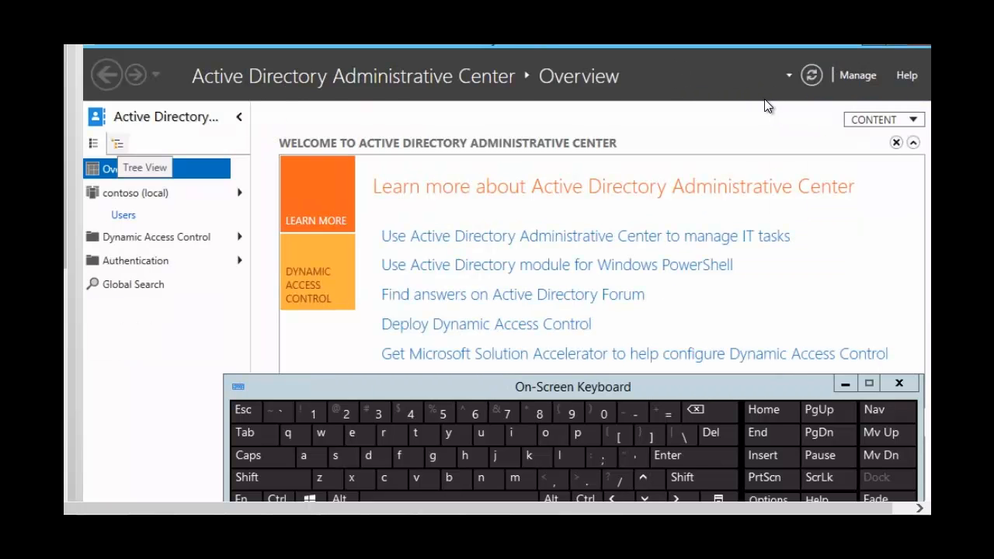
left_click(119, 148)
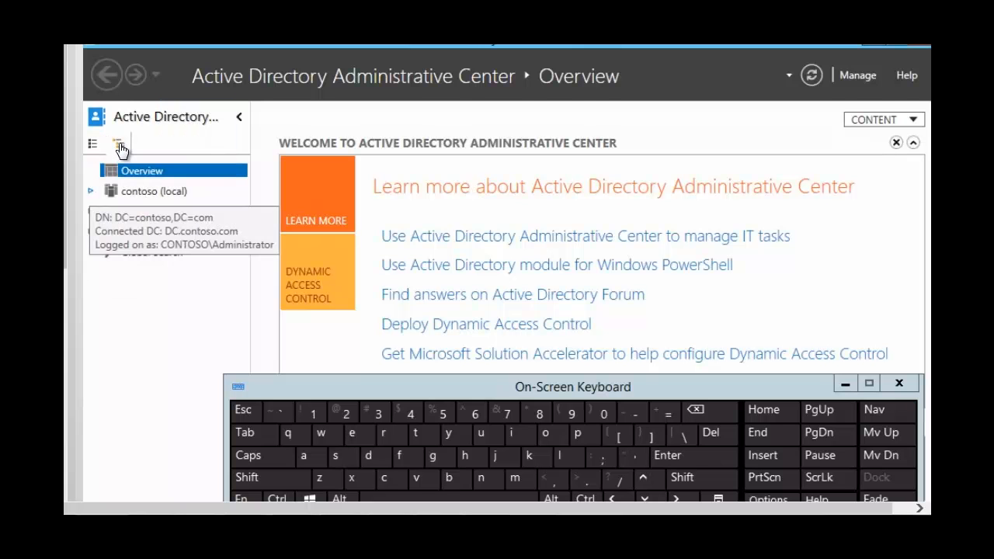
left_click(90, 194)
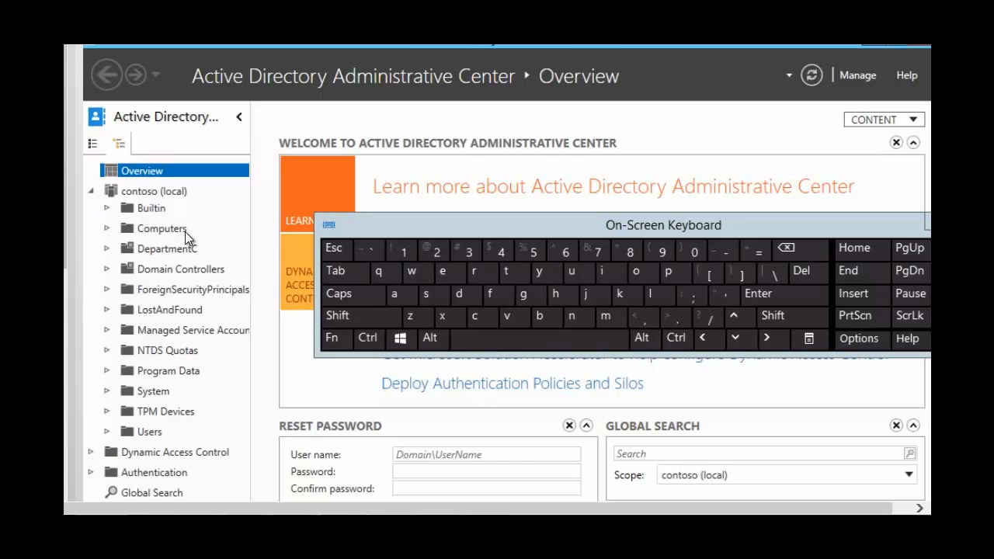
Step: Start creating a new user in the Users container of contoso (local) and enter the user's first name
right_click(150, 436)
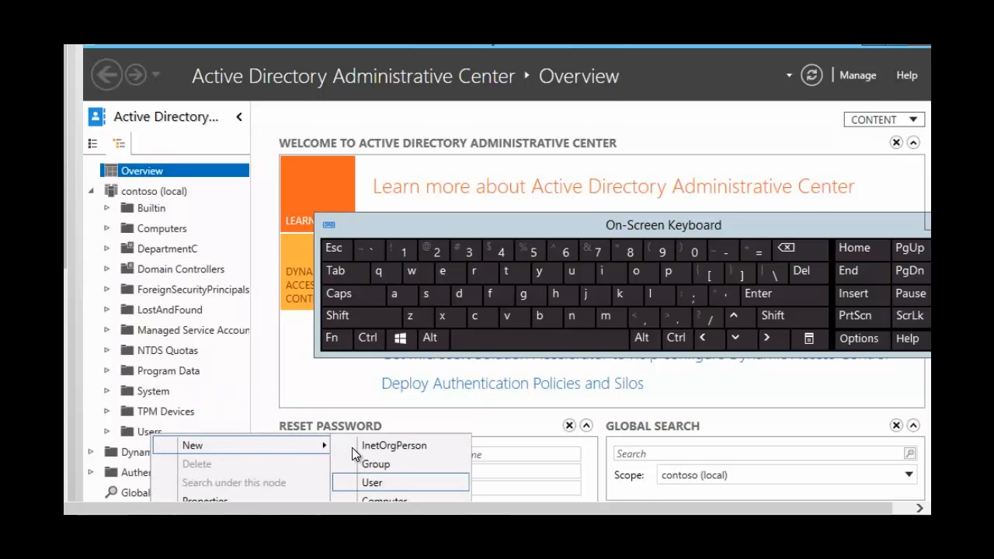
left_click(376, 486)
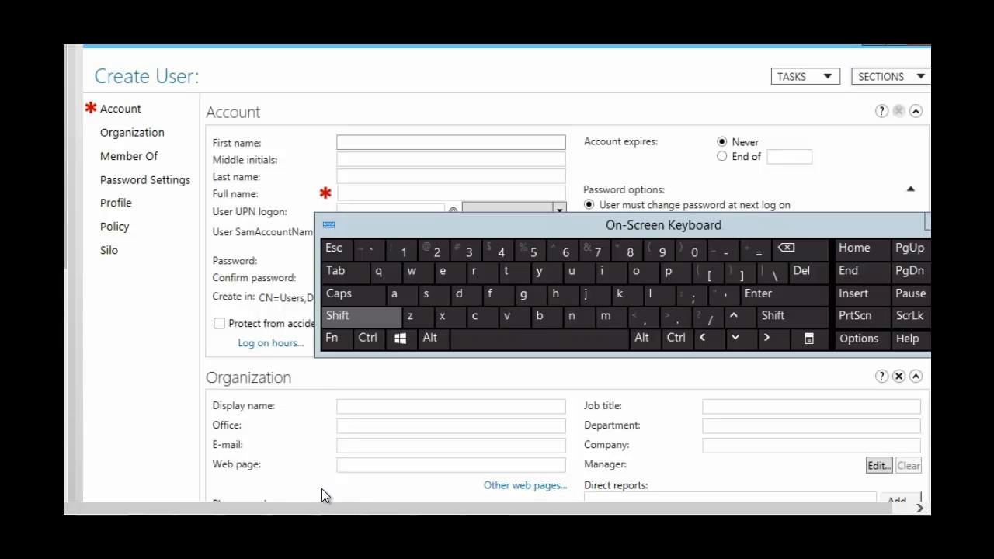
left_click(347, 142)
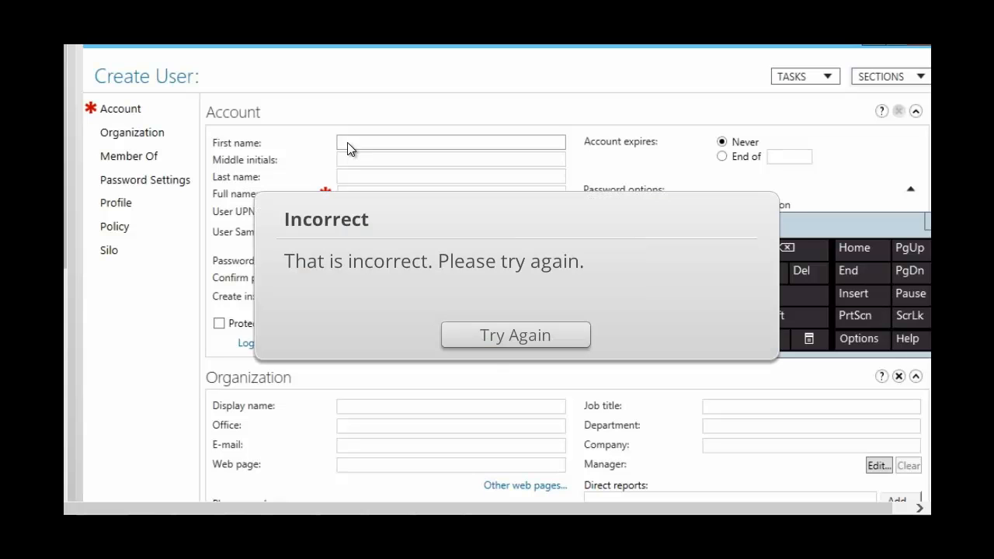
left_click(494, 335)
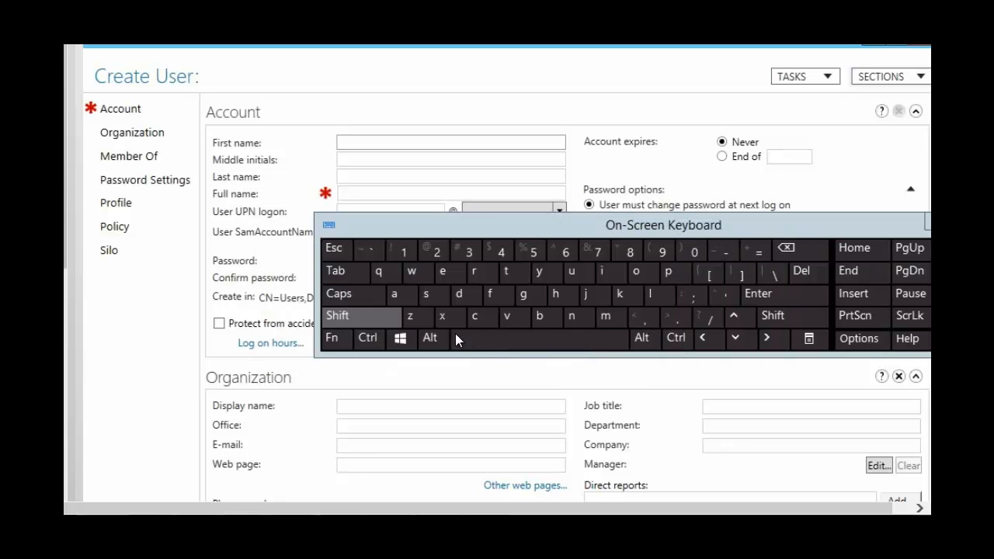
left_click(371, 329)
left_click(350, 320)
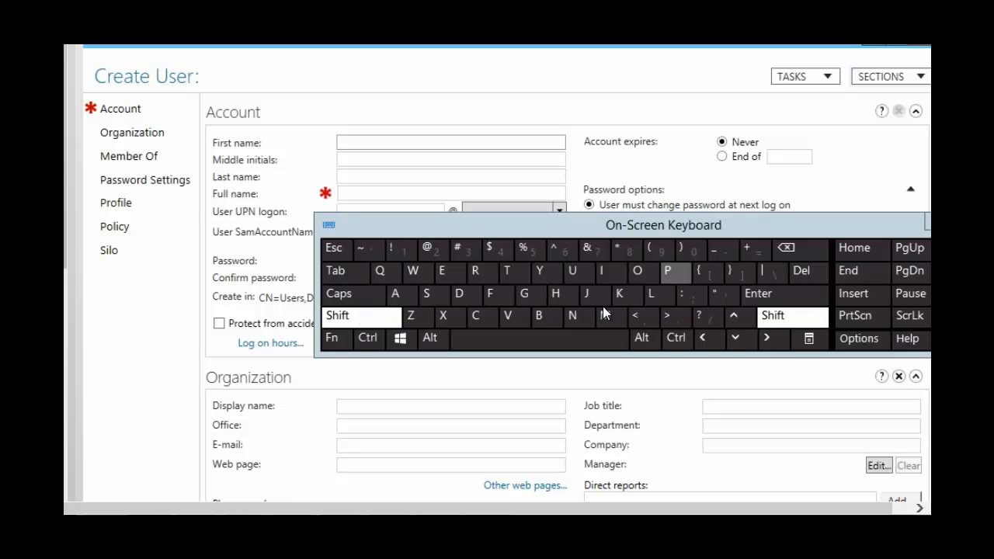
left_click(672, 275)
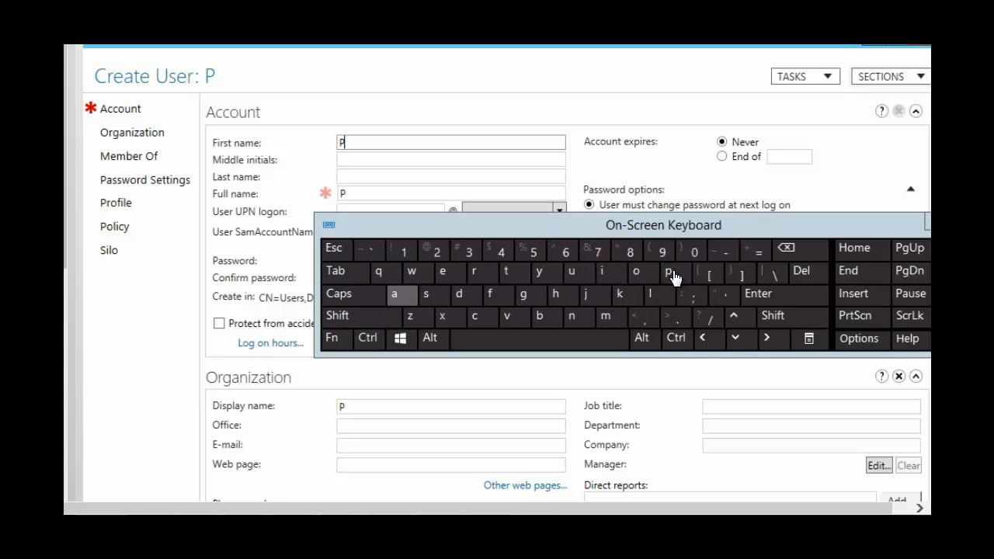
left_click(398, 300)
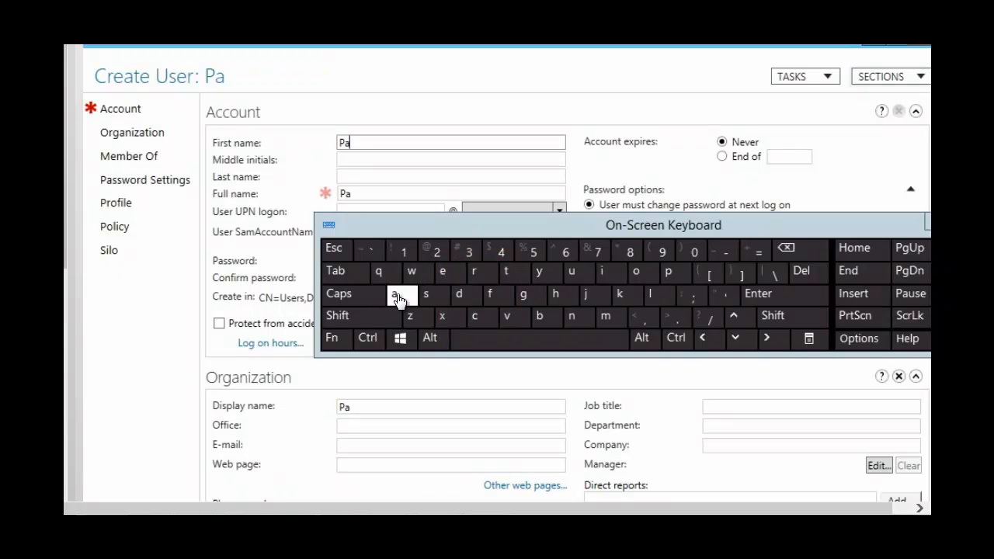
left_click(509, 271)
Step: Enter the new user's capitalized middle initial in the Middle initials field
left_click(355, 160)
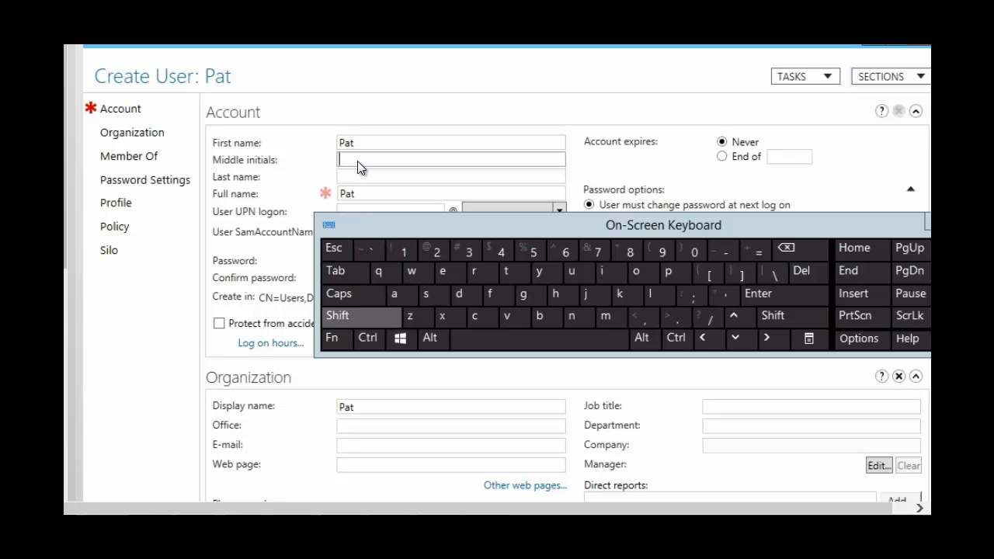
left_click(347, 318)
left_click(641, 273)
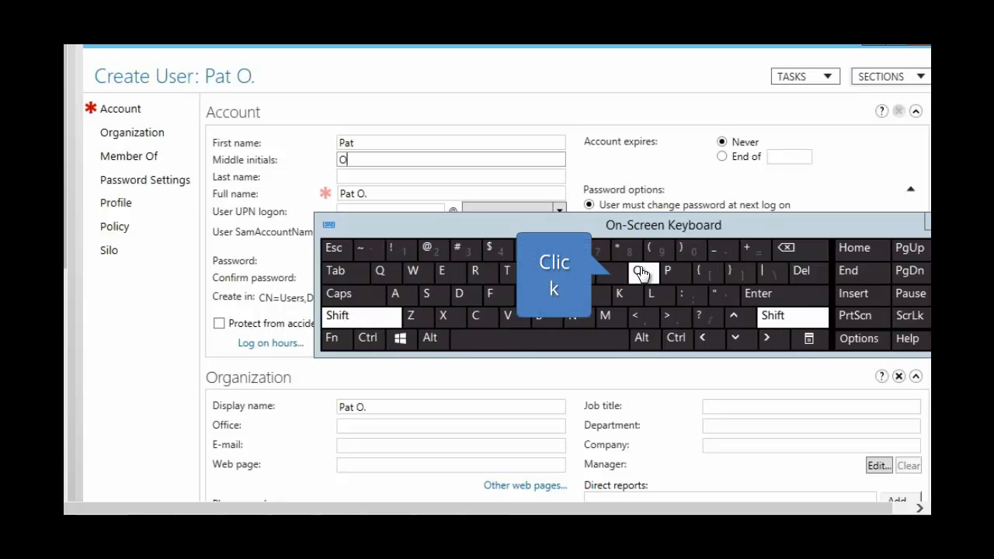
Step: Enter the new user's last name, starting with a capital letter
left_click(350, 177)
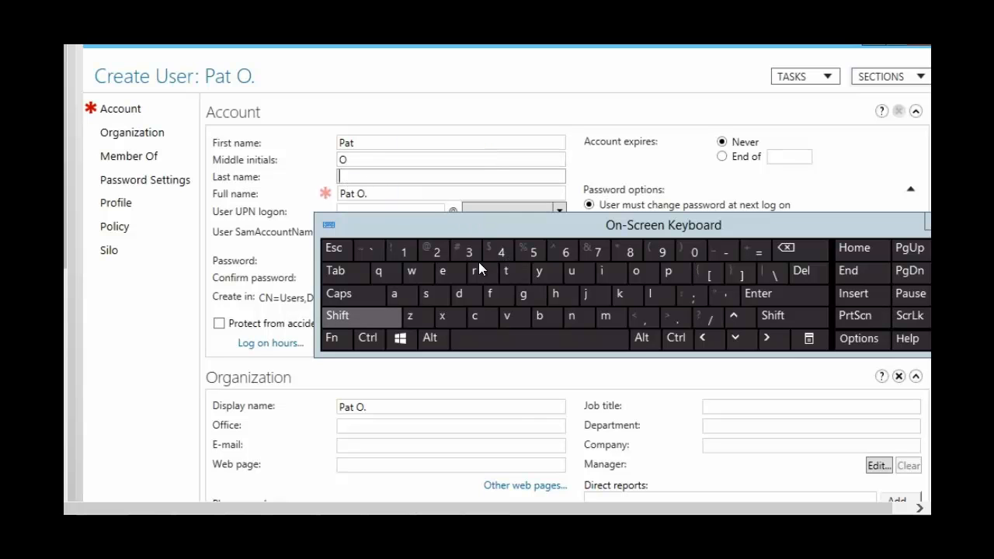
left_click(342, 318)
left_click(542, 318)
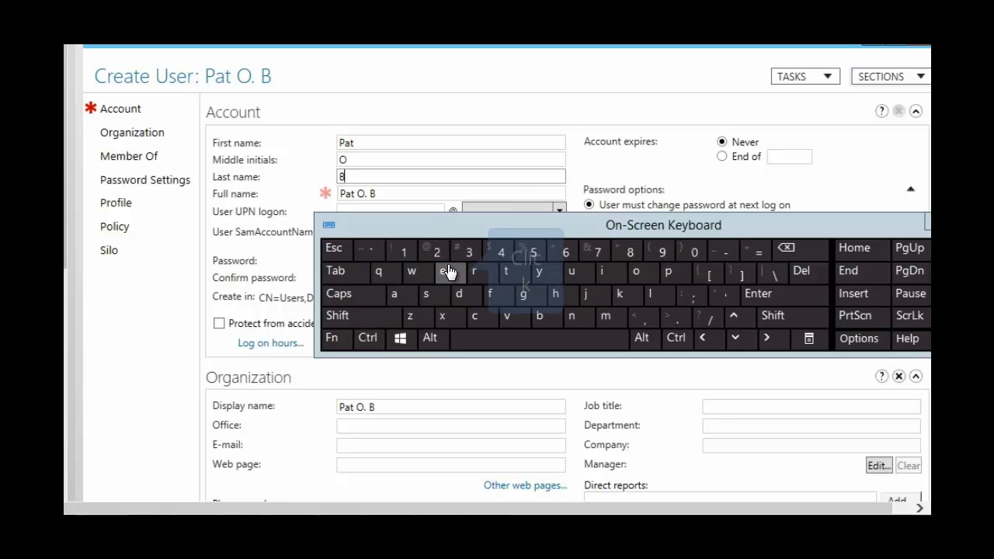
left_click(449, 273)
left_click(650, 294)
left_click(520, 297)
left_click(477, 273)
left_click(403, 292)
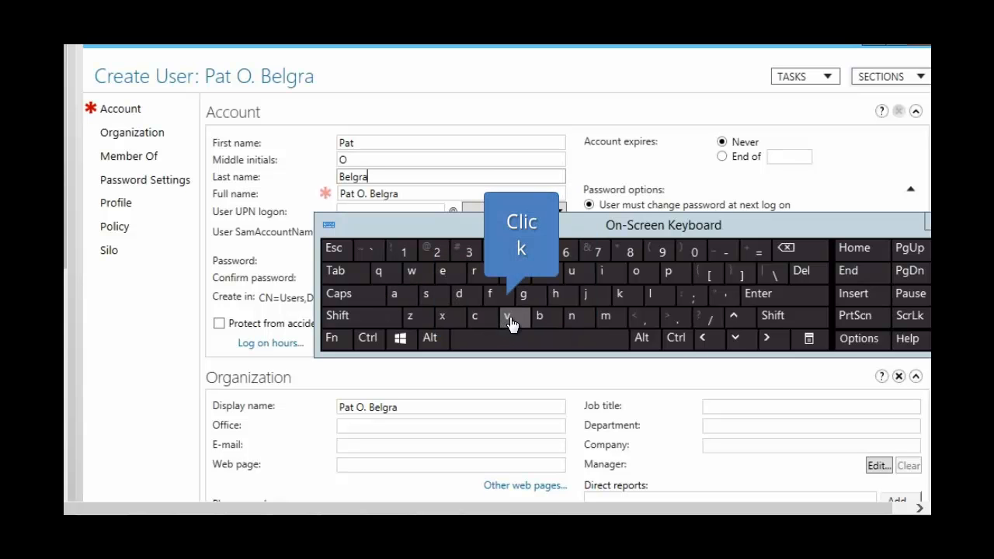
left_click(507, 316)
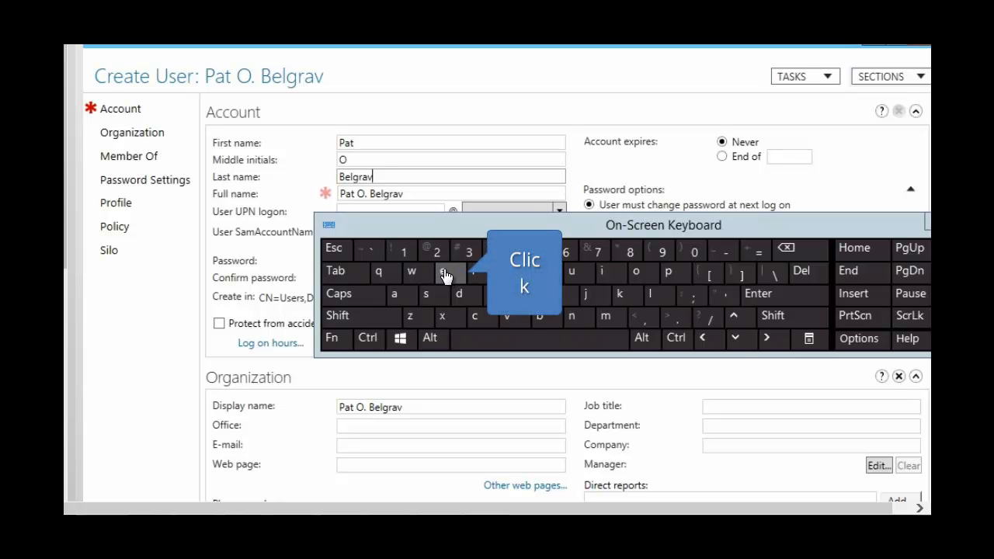
left_click(445, 273)
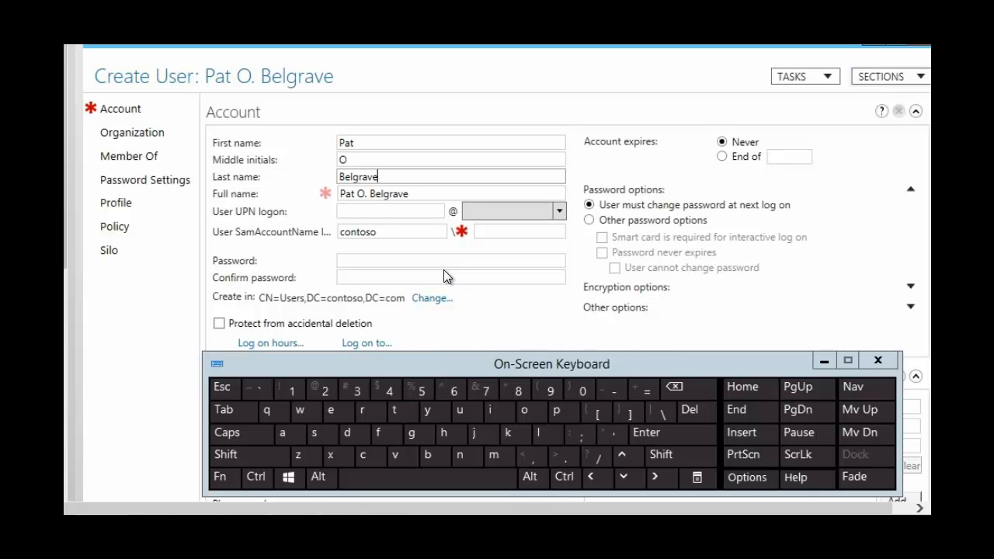
Step: Enter the user's UPN logon name as the capitalized first initial followed by the last name in lowercase
left_click(346, 217)
key("shift")
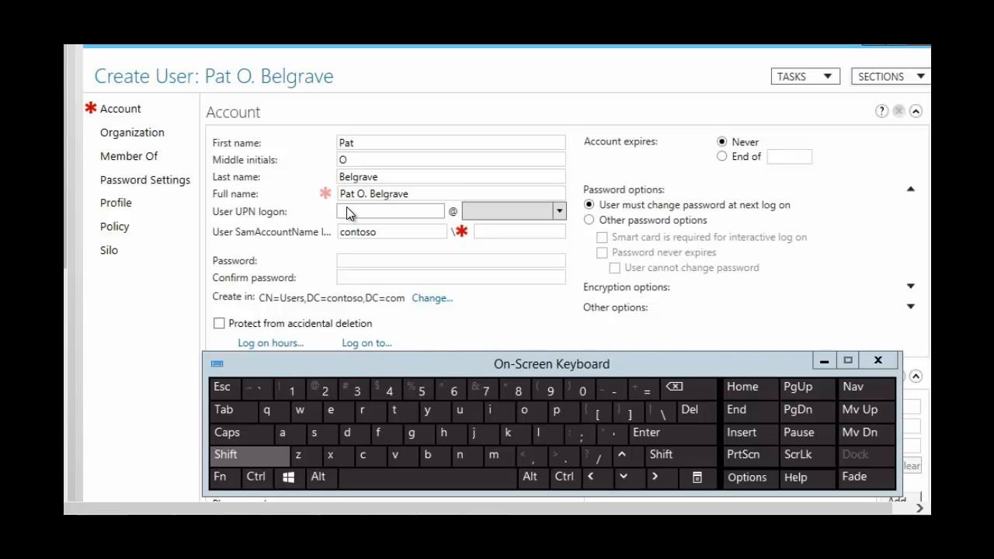
left_click(253, 457)
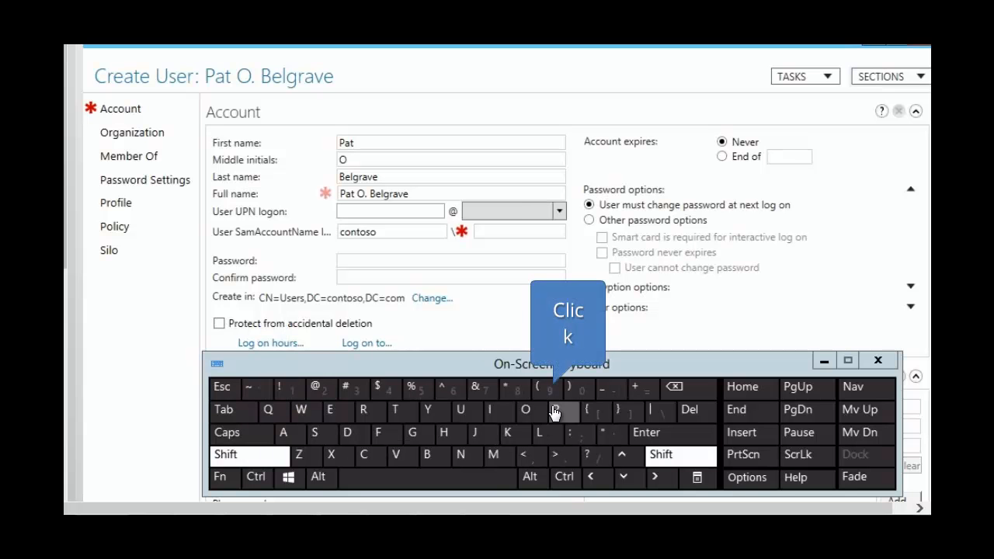
left_click(554, 409)
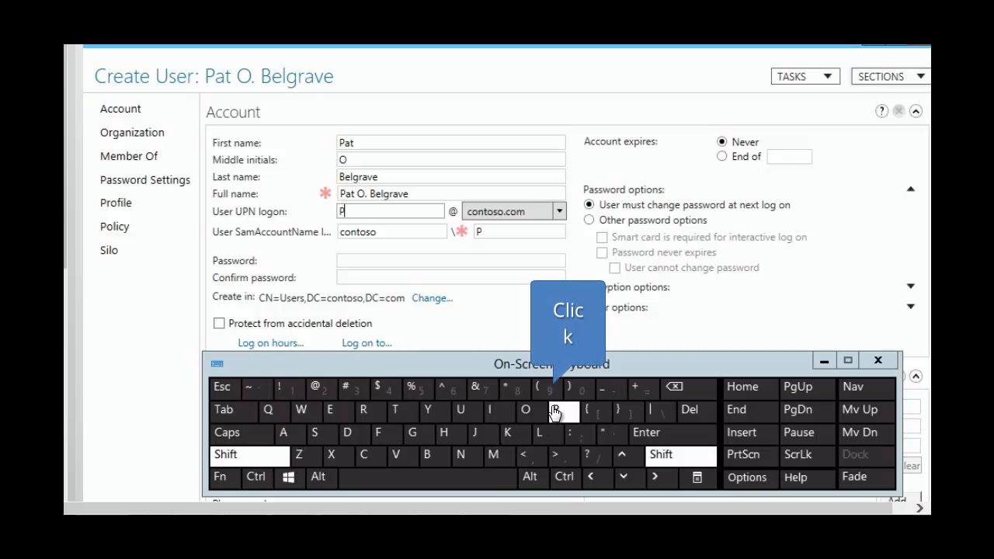
left_click(433, 457)
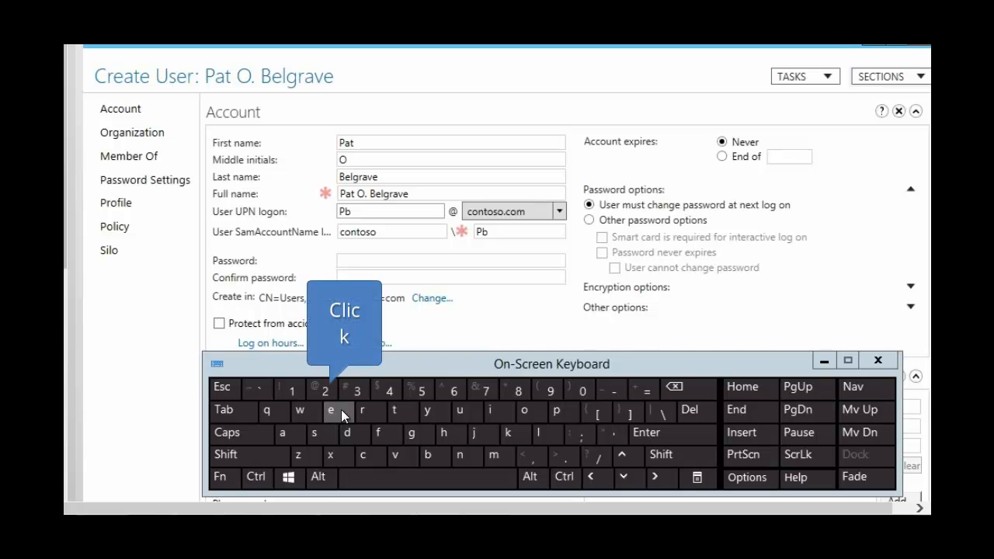
left_click(333, 418)
left_click(537, 435)
left_click(415, 433)
left_click(362, 410)
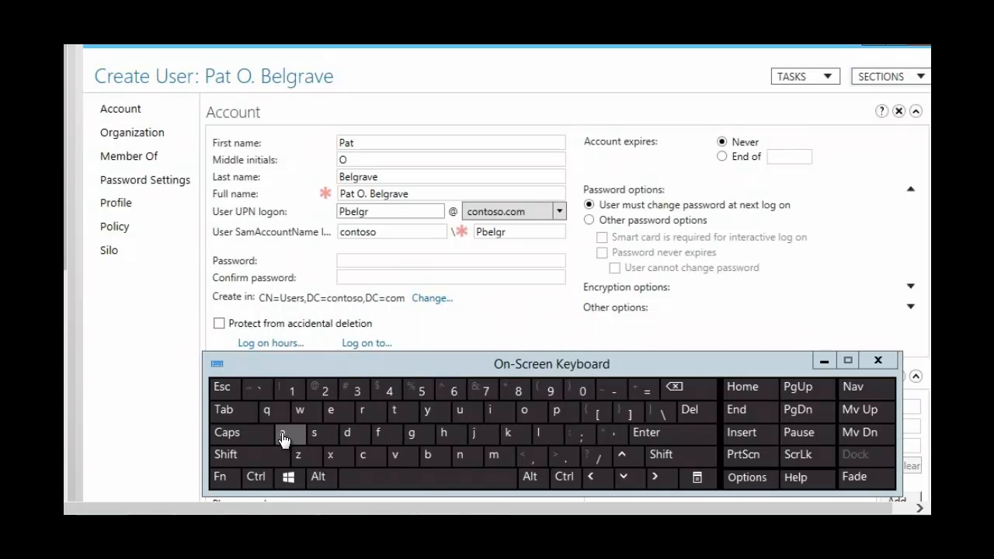
left_click(284, 435)
left_click(399, 456)
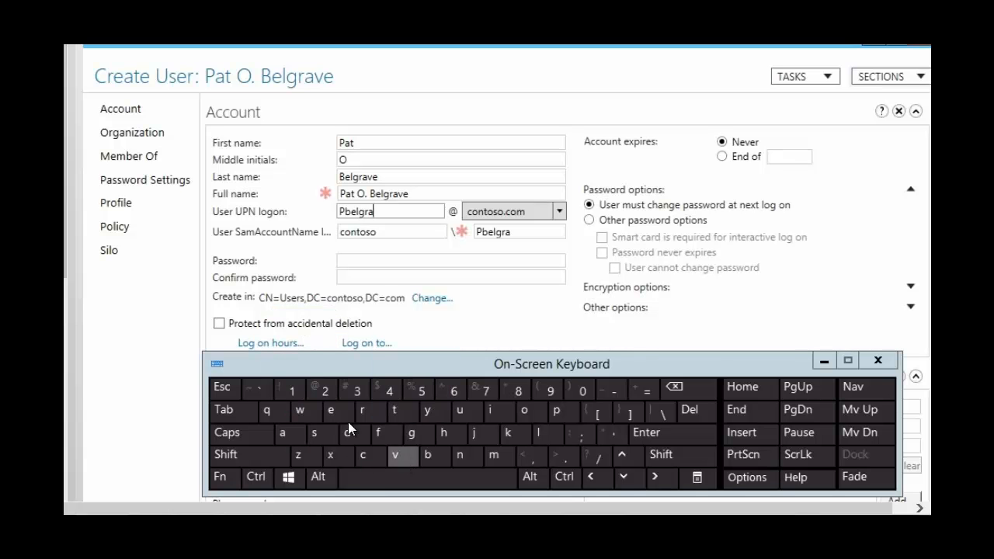
left_click(332, 412)
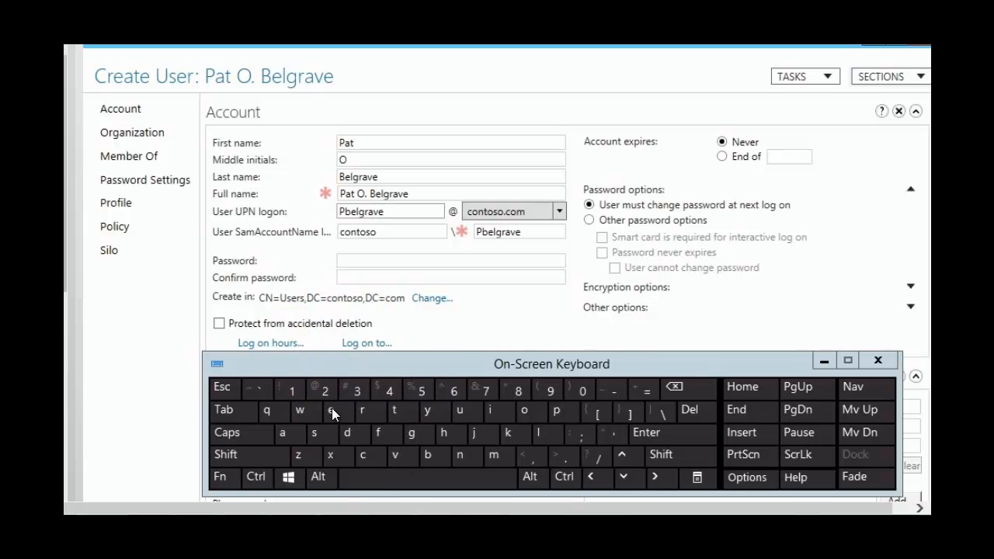
Step: Enter the account password for the new user in the Password field
left_click(349, 268)
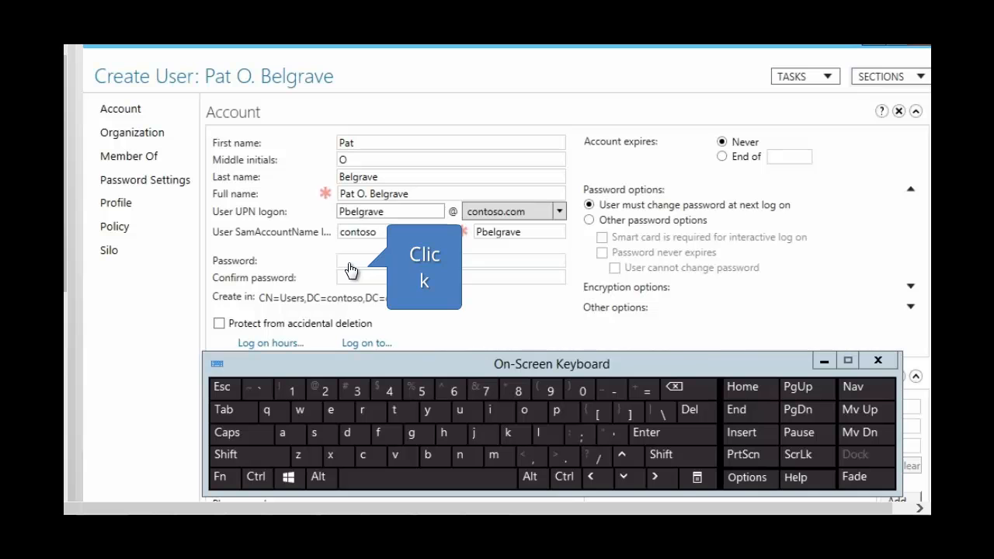
left_click(349, 268)
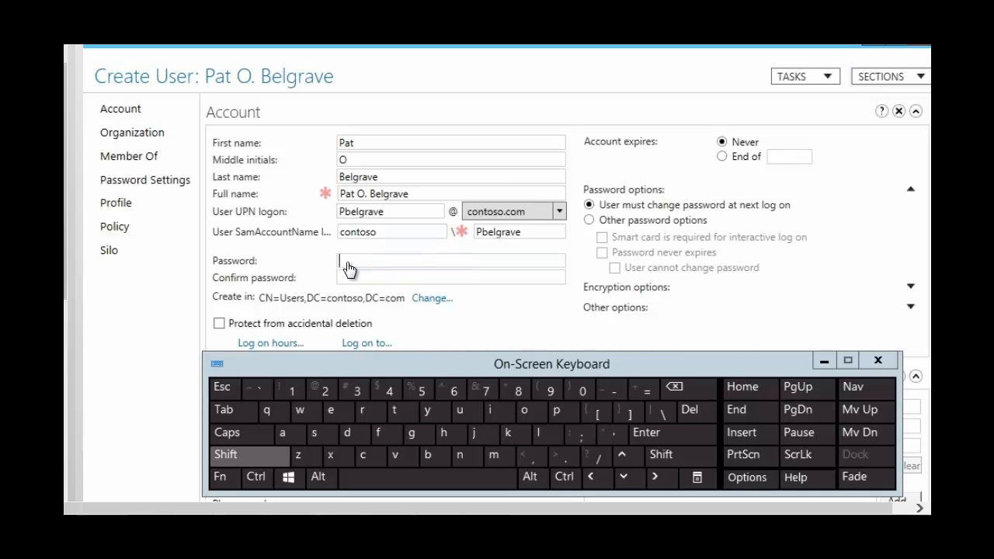
left_click(250, 463)
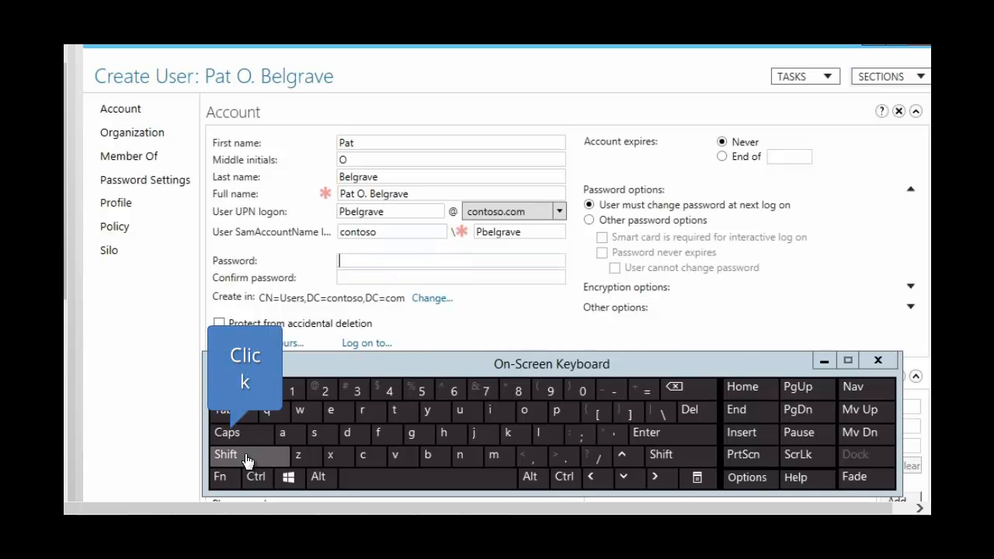
left_click(563, 411)
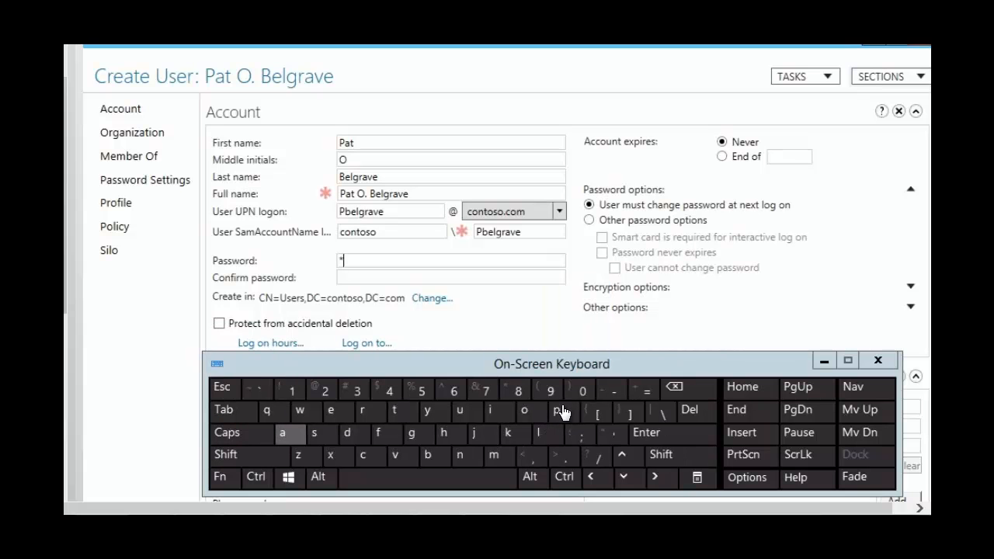
left_click(282, 433)
double_click(316, 440)
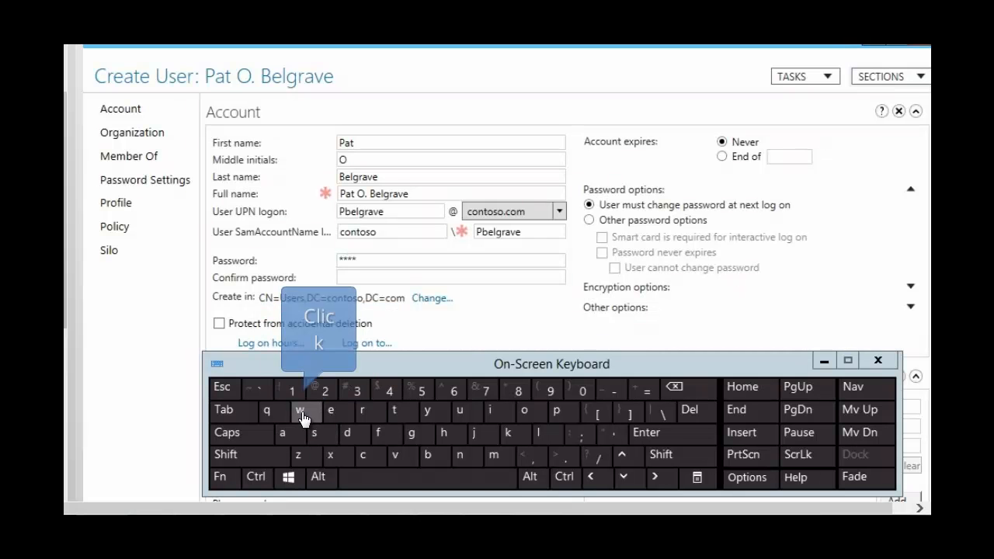
left_click(301, 410)
left_click(529, 413)
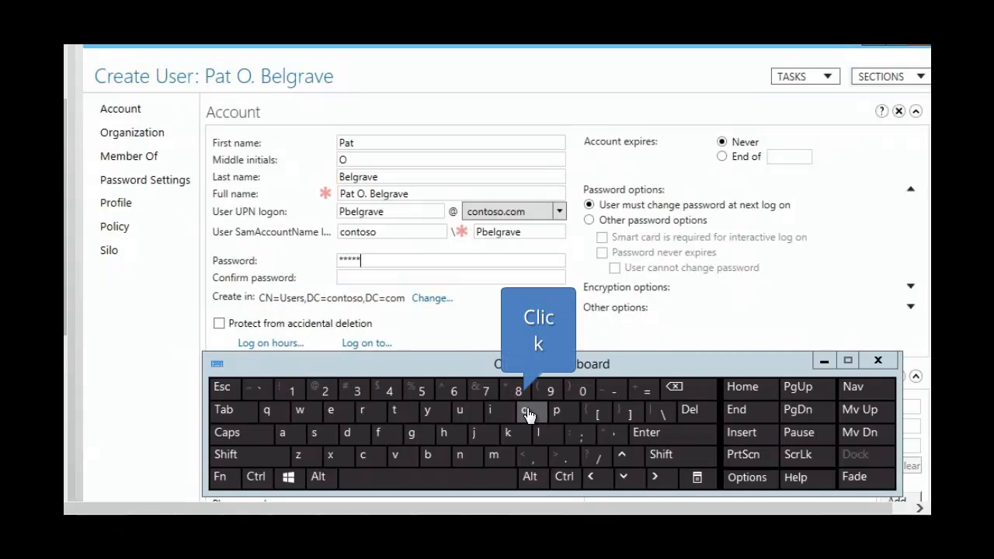
left_click(361, 416)
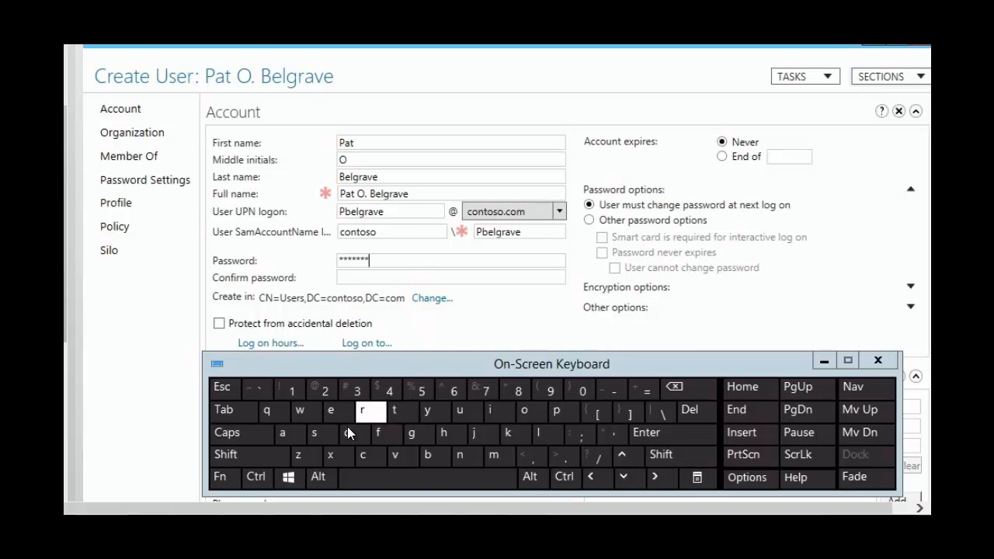
left_click(357, 437)
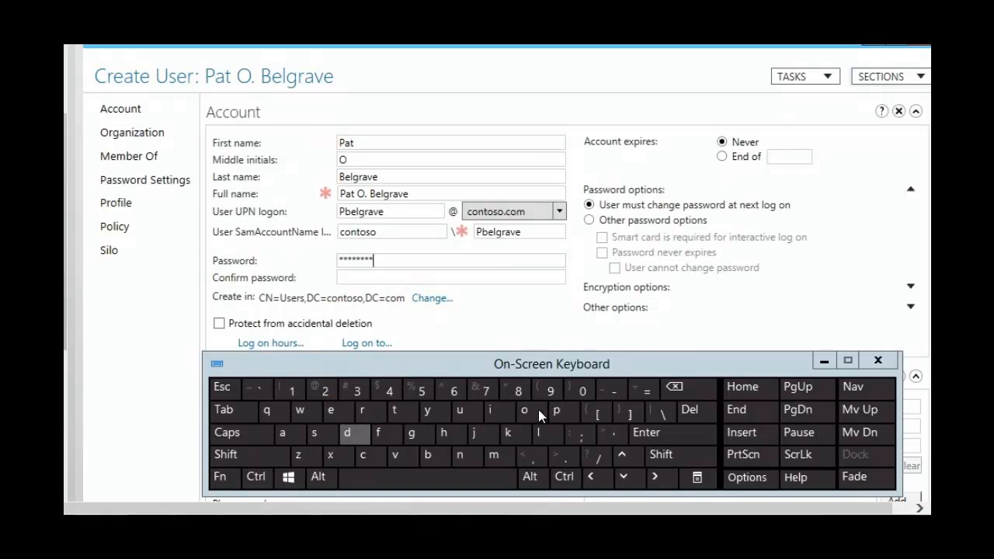
left_click(584, 390)
left_click(425, 392)
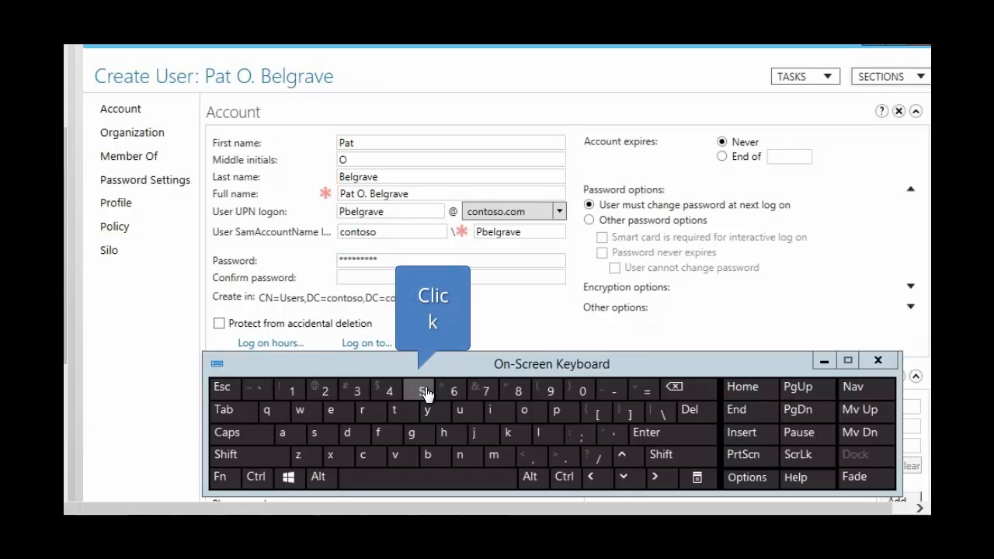
left_click(425, 392)
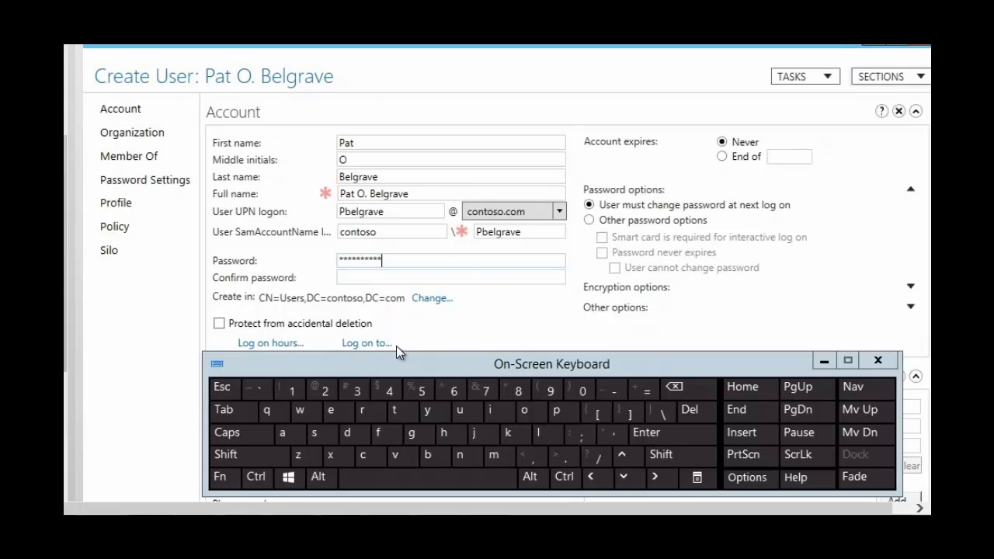
Step: Re-enter the account password in the Confirm password field
left_click(353, 281)
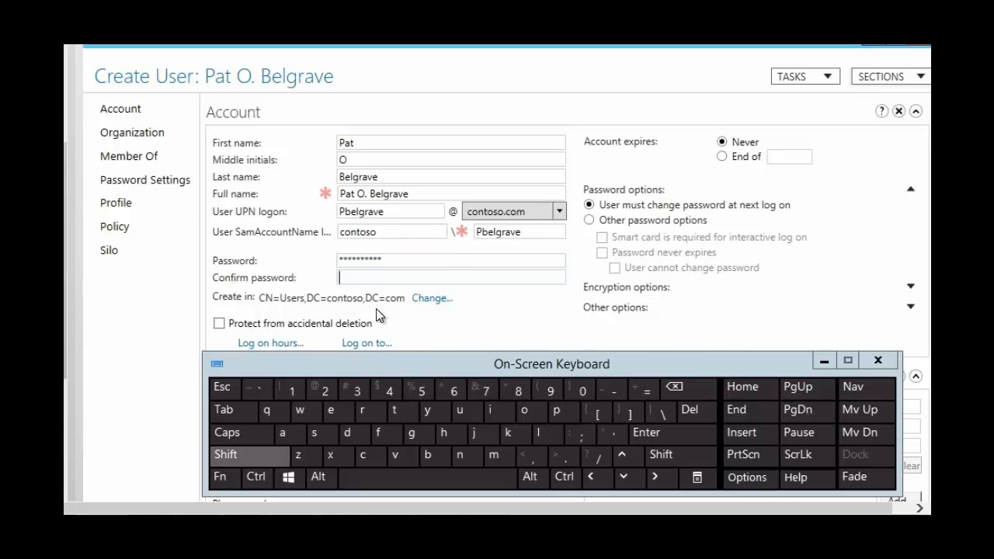
left_click(262, 457)
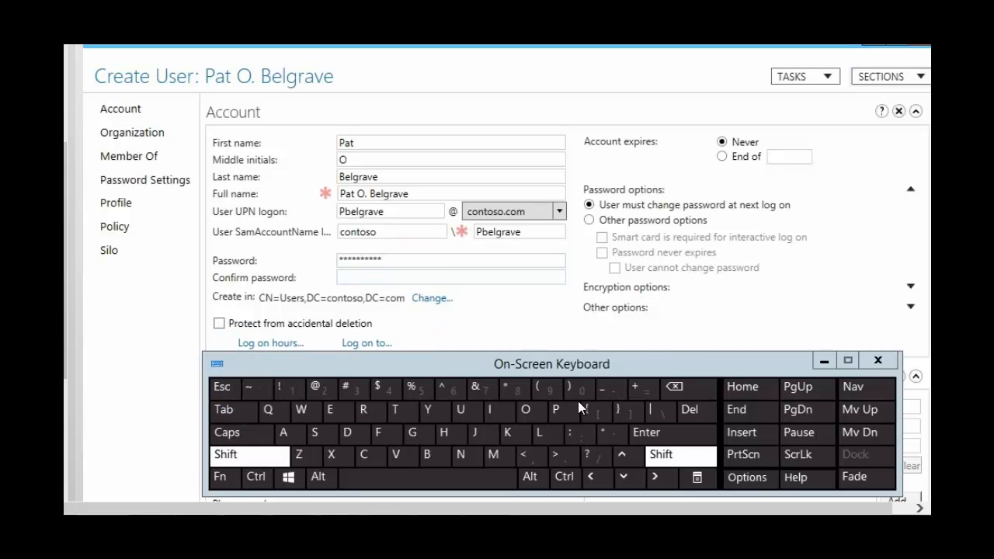
left_click(560, 413)
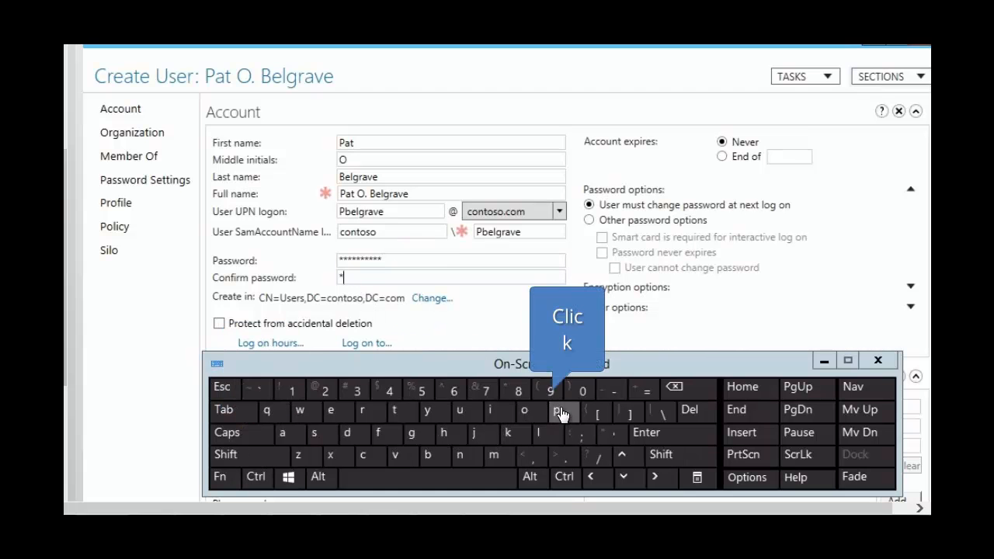
left_click(286, 434)
double_click(313, 432)
left_click(310, 406)
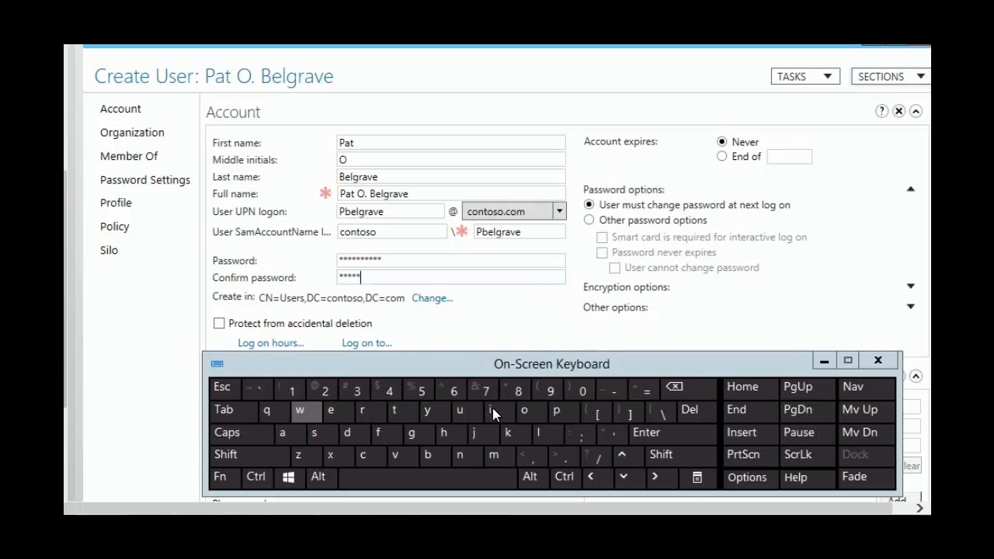
left_click(525, 410)
left_click(363, 411)
left_click(347, 435)
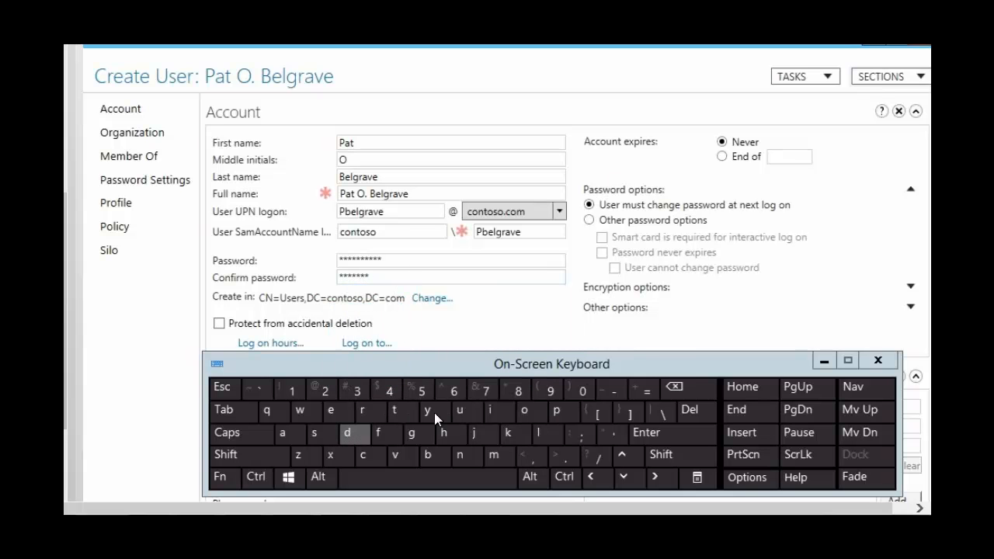
left_click(582, 389)
left_click(423, 391)
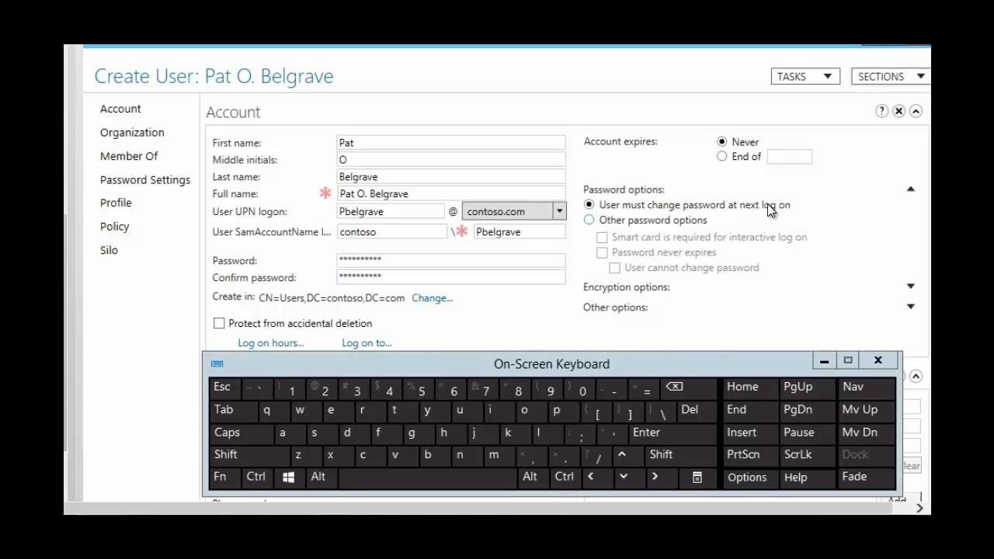
Step: Enable smart card required for interactive log on, password never expires and user cannot change password under Other password options, and create the user
left_click(590, 221)
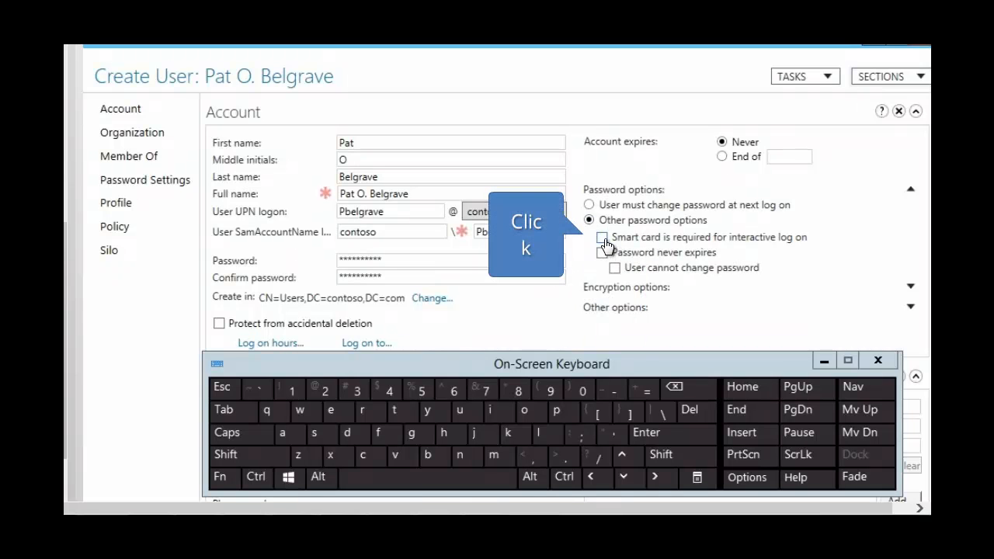
left_click(604, 238)
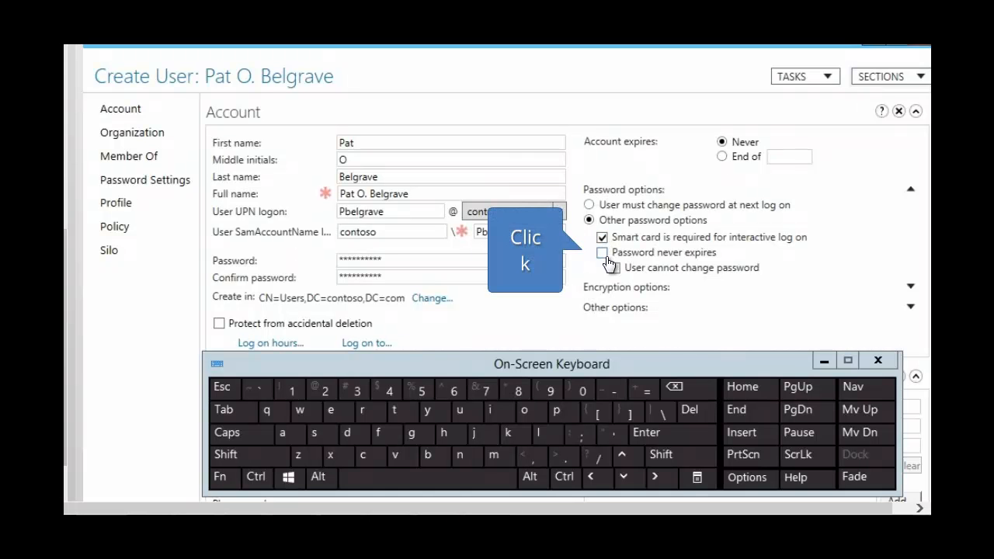
left_click(602, 254)
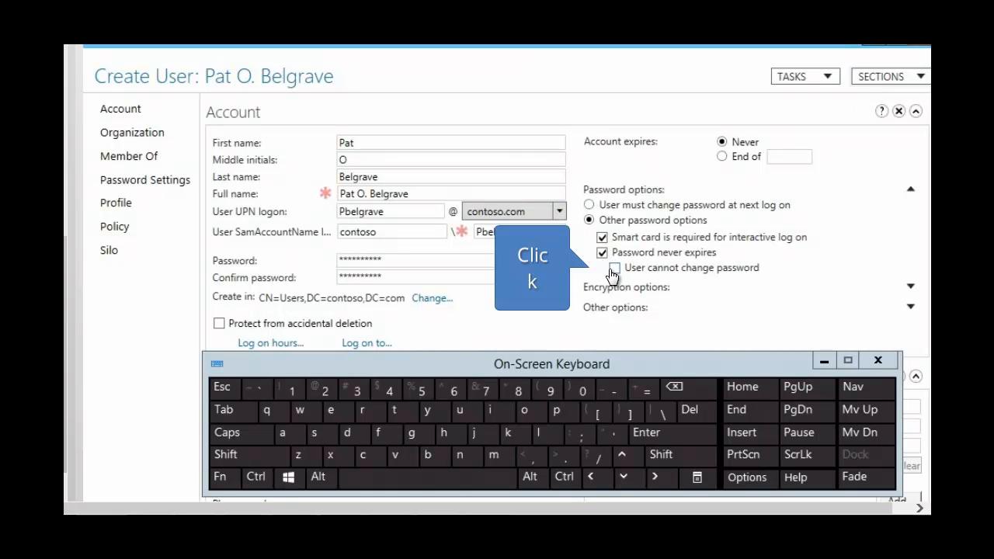
left_click(614, 268)
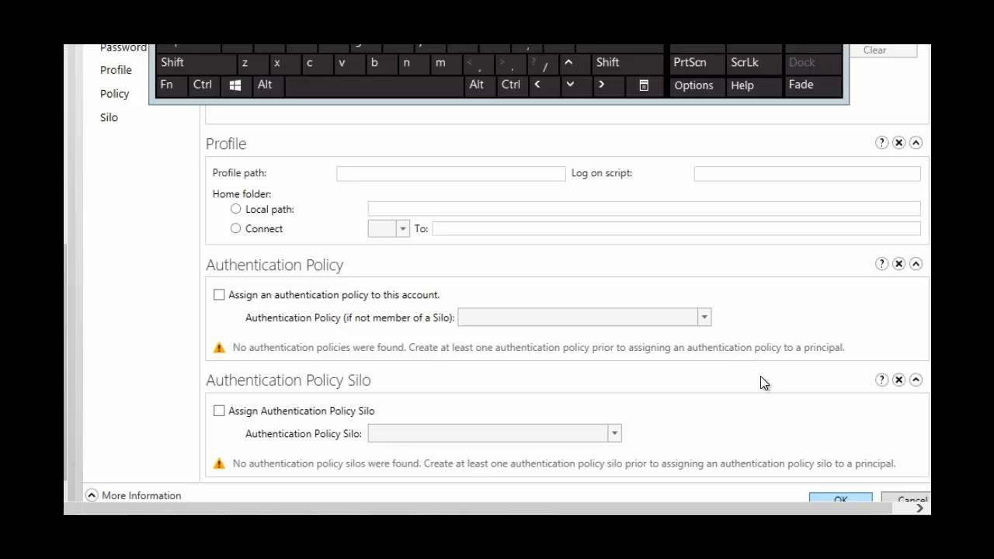
left_click(838, 501)
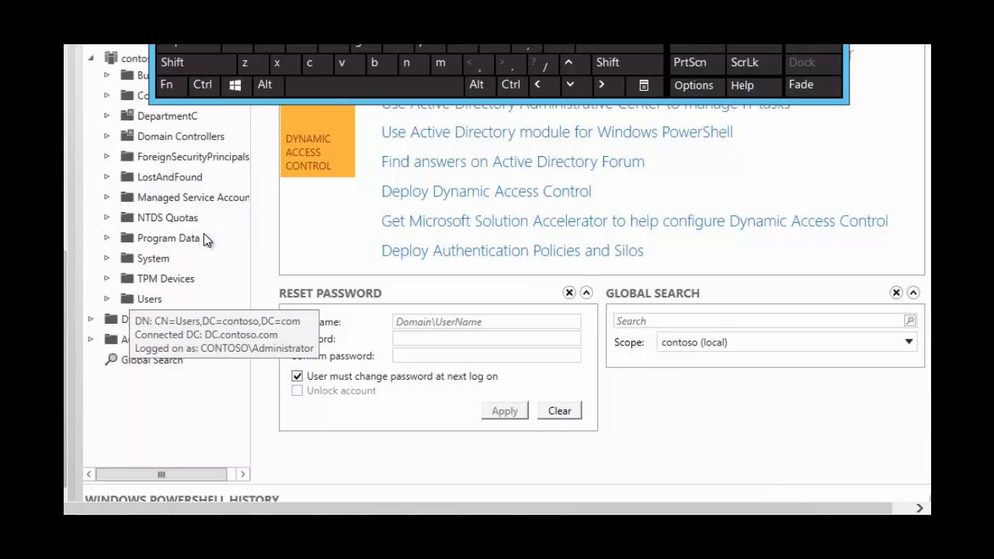
Step: Find the newly created user account in the Users container and disable it
double_click(149, 299)
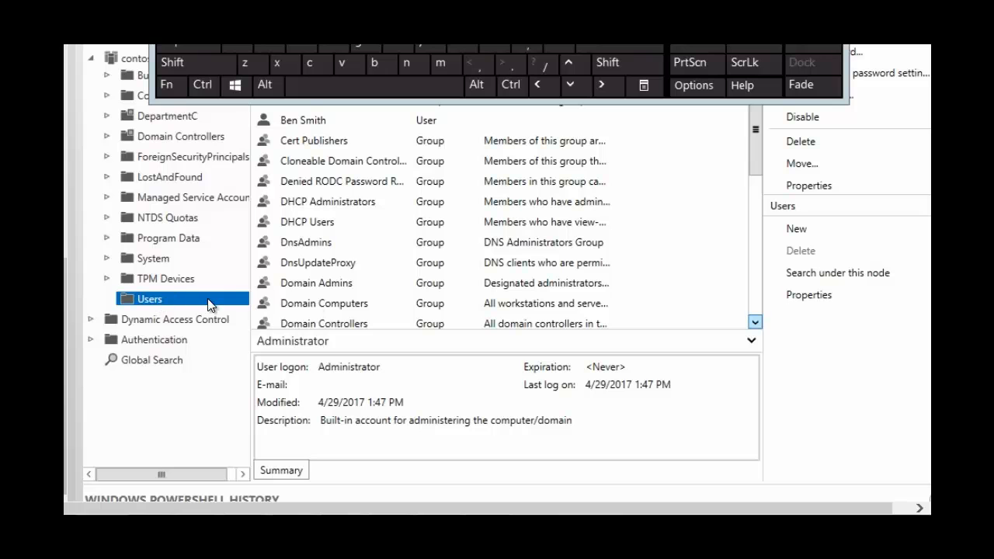
left_click(755, 323)
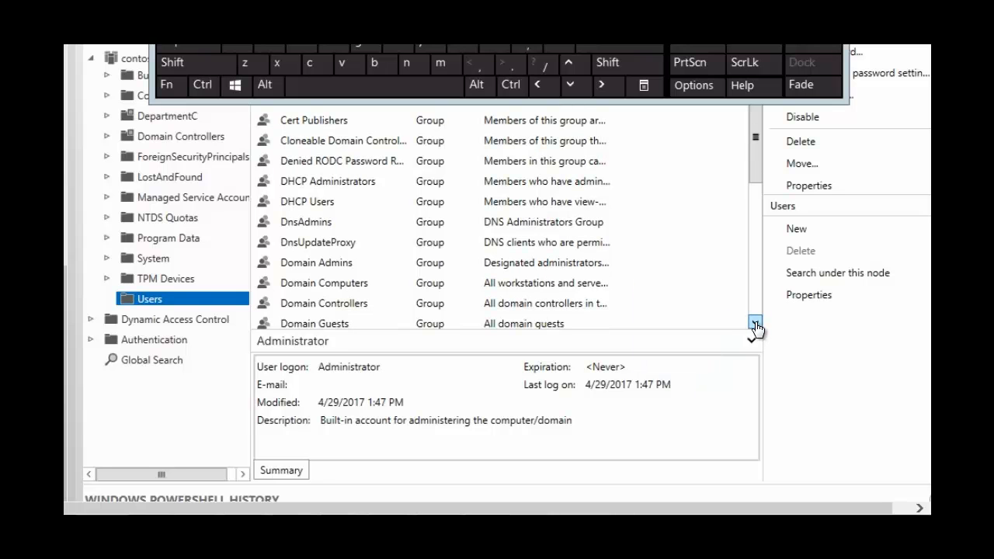
left_click_drag(755, 323, 755, 322)
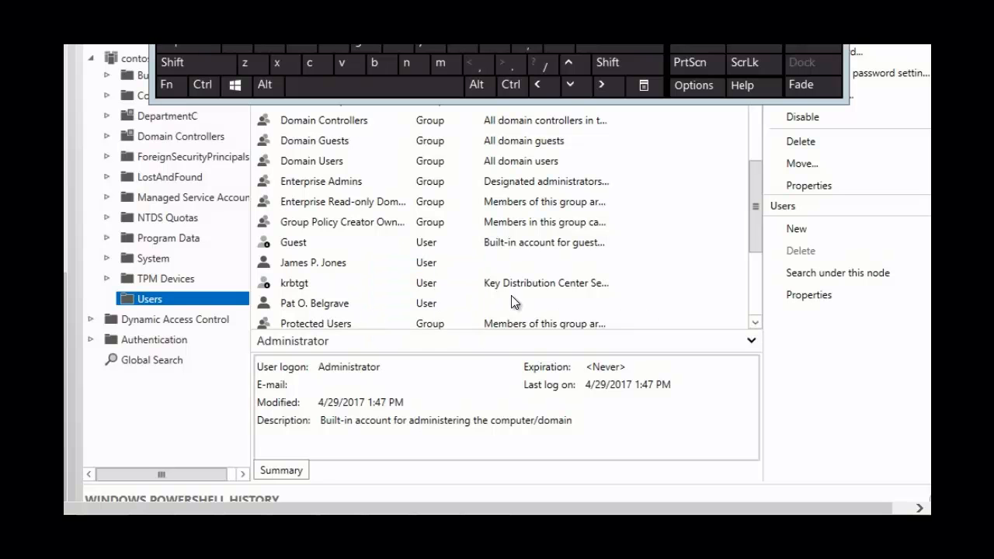
right_click(318, 308)
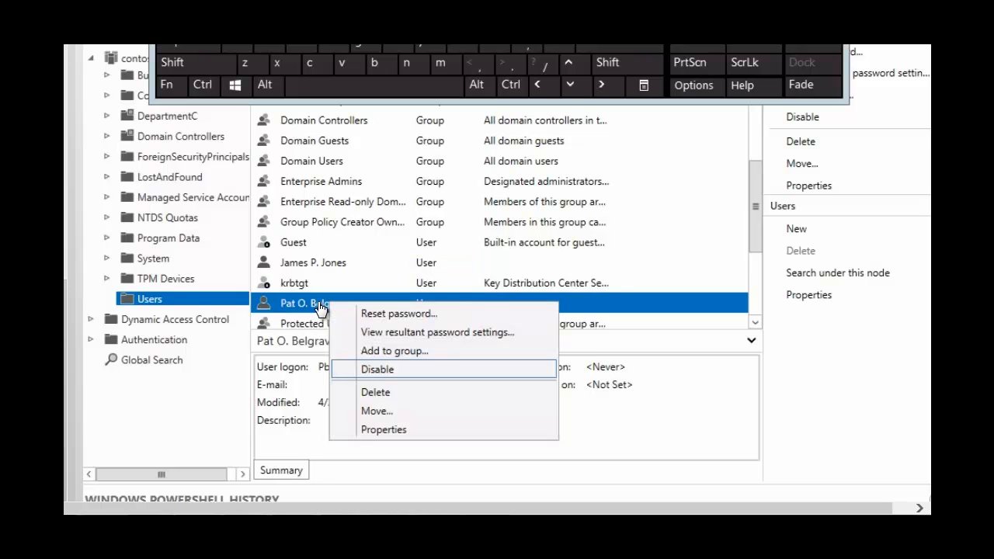
left_click(372, 370)
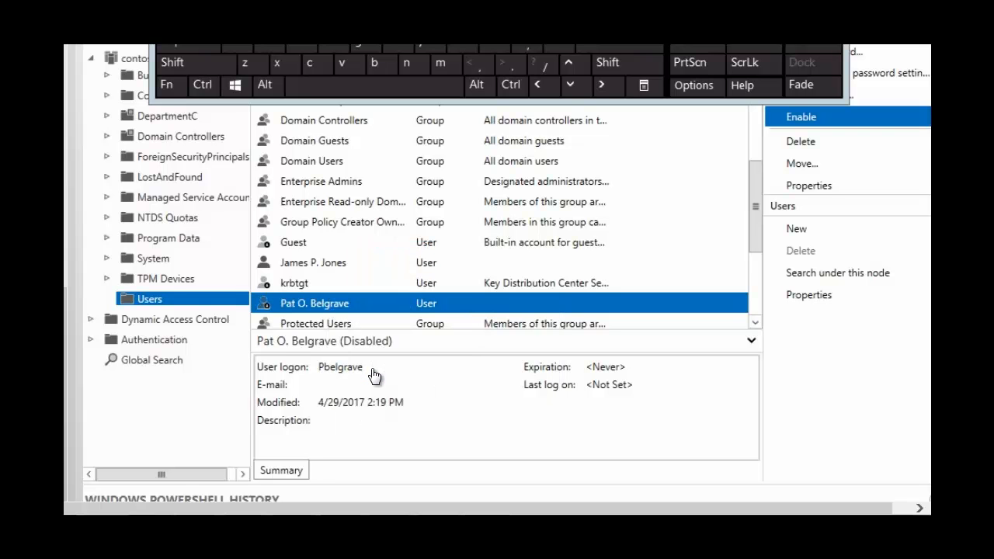